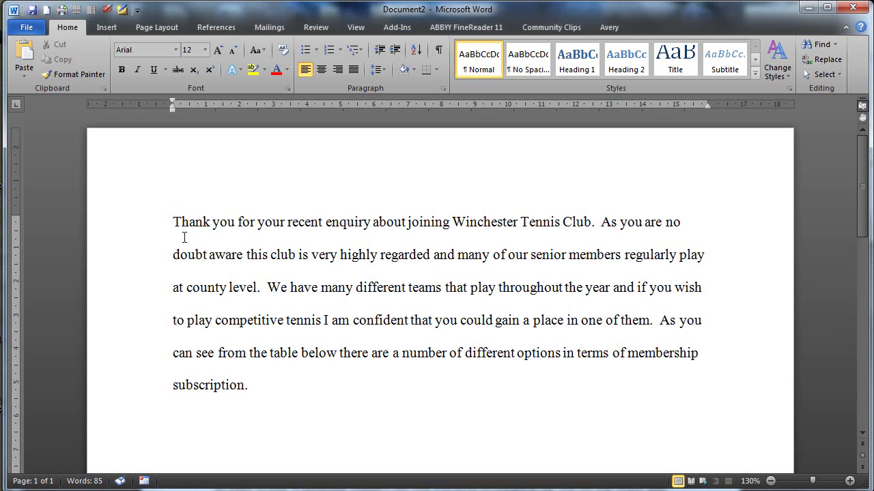
- Try the No Spacing style on the whole enquiry paragraph and undo it
{"action": "left_click_drag", "start_coordinate": [173, 222], "coordinate": [260, 386]}
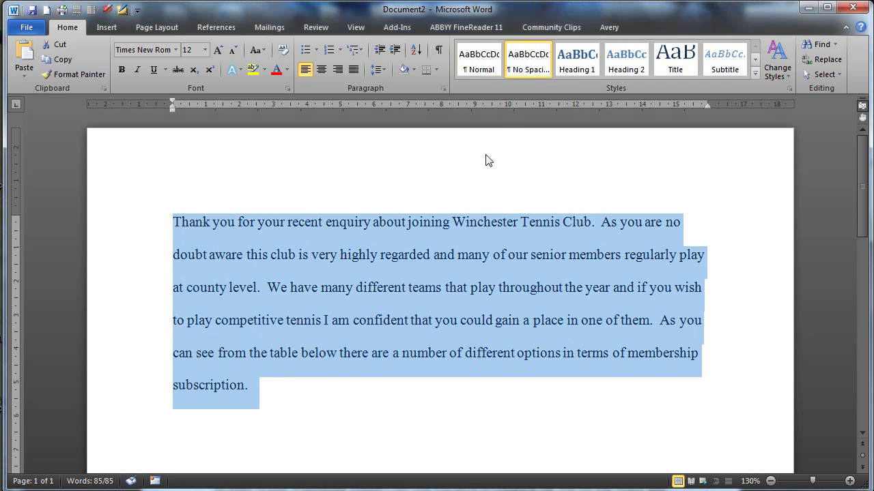
{"action": "left_click", "coordinate": [528, 60]}
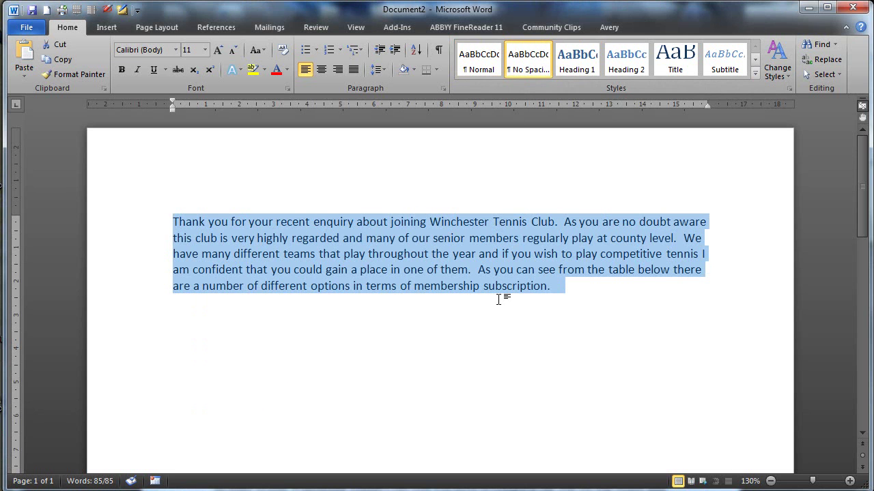
{"action": "key", "text": "ctrl+z"}
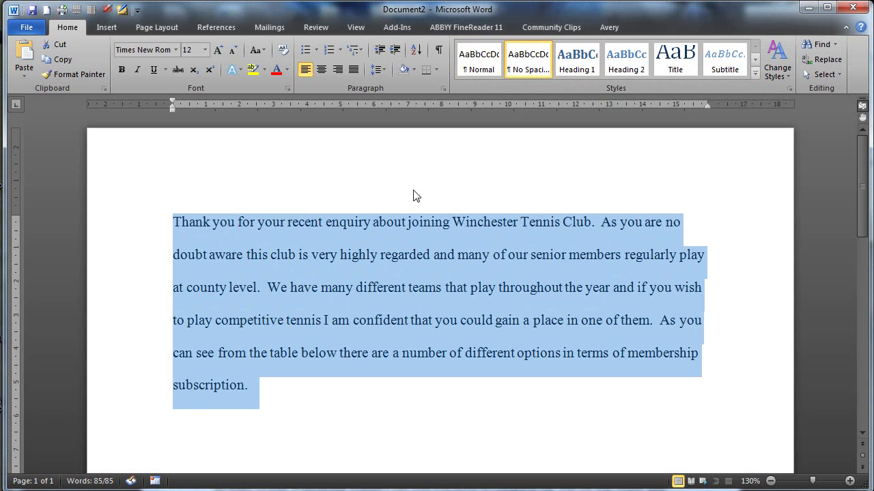
- Set the enquiry paragraph's line spacing to Single in the line spacing options
{"action": "left_click", "coordinate": [379, 70]}
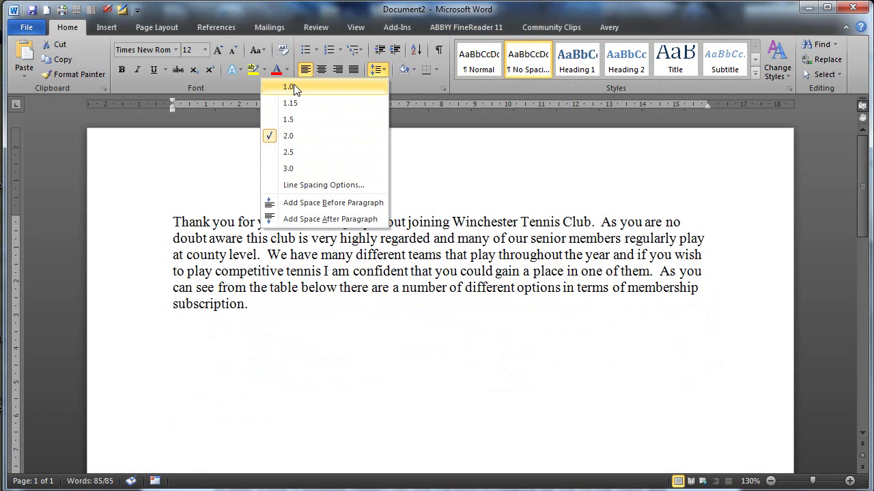
{"action": "left_click", "coordinate": [309, 186]}
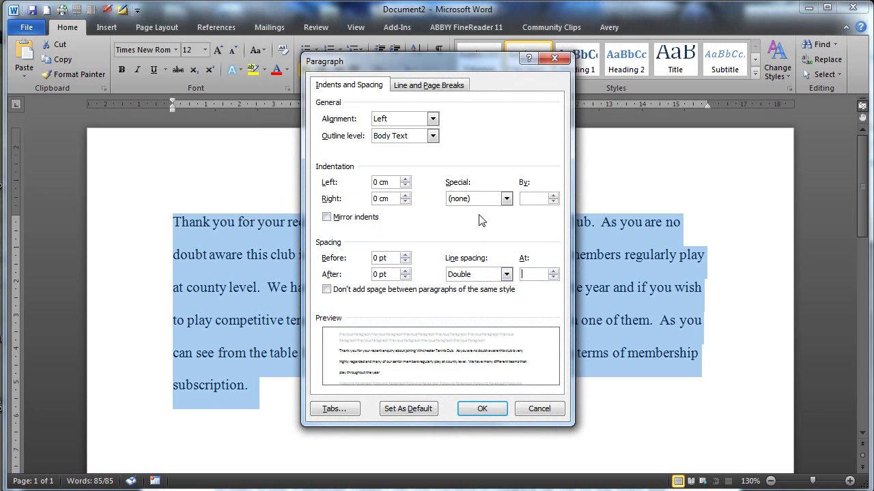
{"action": "left_click", "coordinate": [506, 275]}
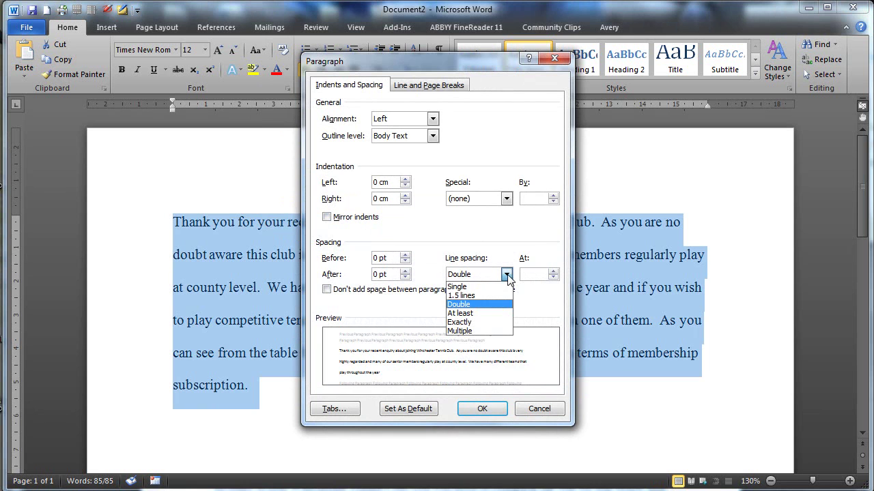
{"action": "left_click", "coordinate": [477, 287]}
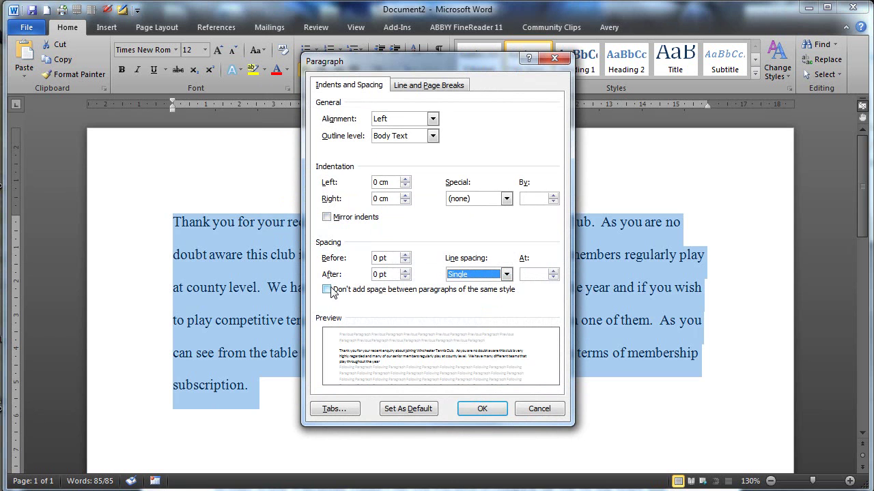
{"action": "left_click", "coordinate": [482, 409]}
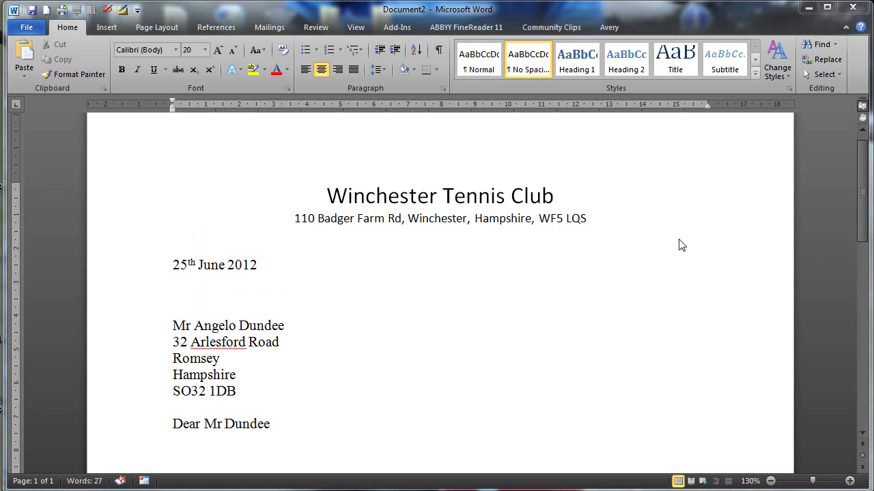
- Insert the tennis_logo.jpg picture from the Desktop into the letter's heading
{"action": "left_click", "coordinate": [107, 28]}
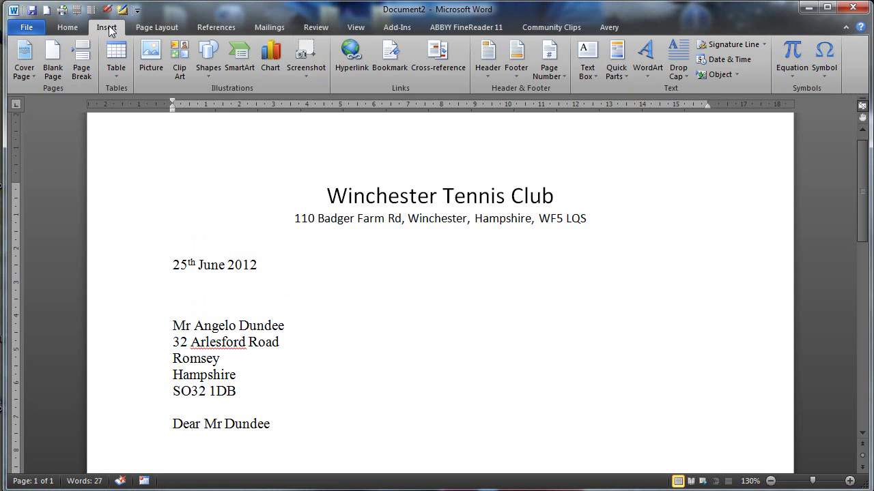
{"action": "left_click", "coordinate": [152, 60]}
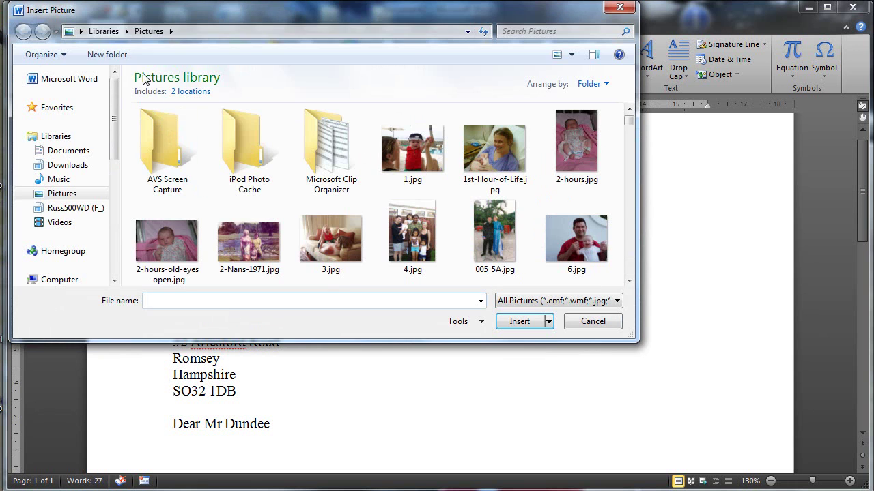
{"action": "left_click", "coordinate": [80, 31]}
{"action": "left_click", "coordinate": [89, 44]}
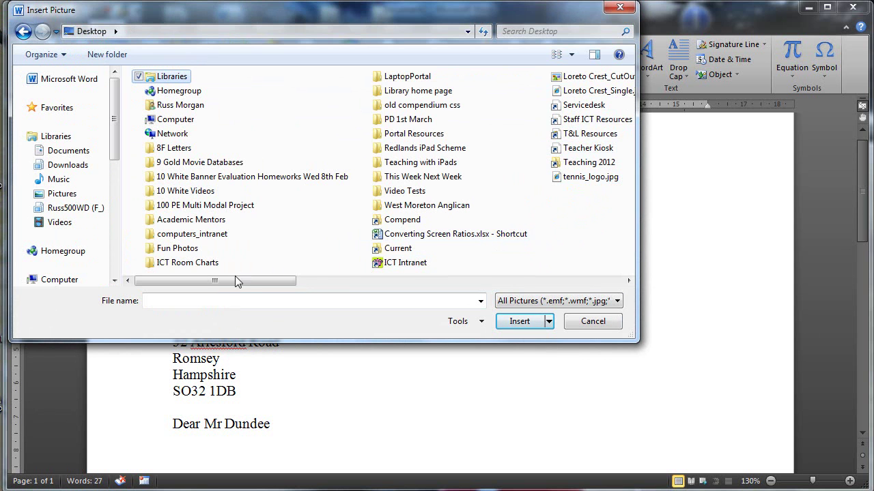
{"action": "left_click_drag", "start_coordinate": [235, 282], "coordinate": [394, 298]}
{"action": "left_click", "coordinate": [337, 177]}
{"action": "left_click", "coordinate": [519, 321]}
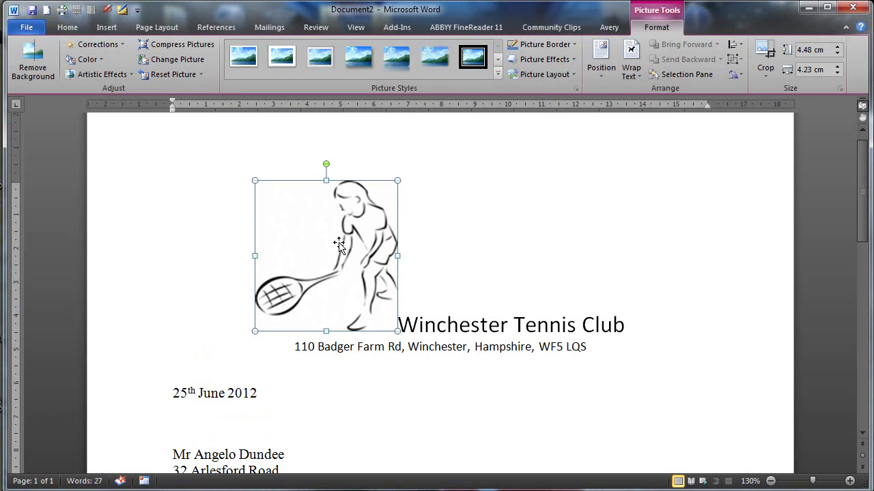
- Position the logo at the page's top right with text wrapping, and move it slightly up and outwards
{"action": "left_click", "coordinate": [599, 75]}
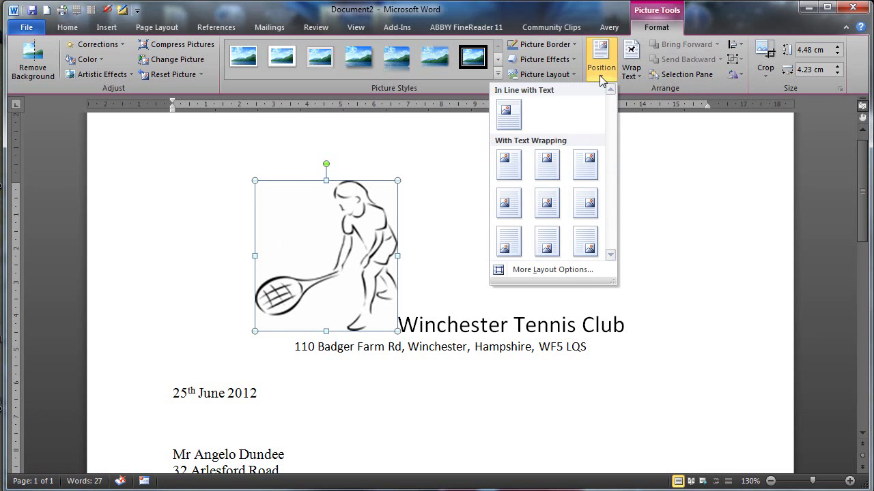
{"action": "left_click", "coordinate": [584, 161]}
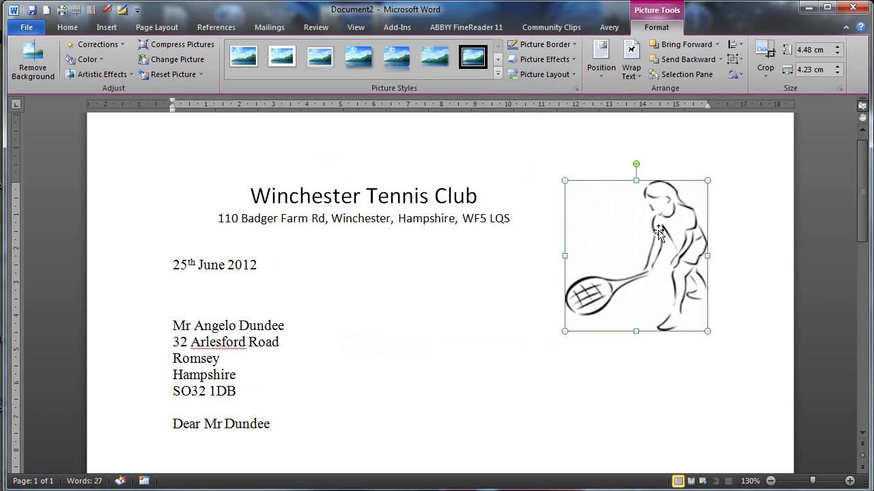
{"action": "left_click_drag", "start_coordinate": [627, 251], "coordinate": [662, 193]}
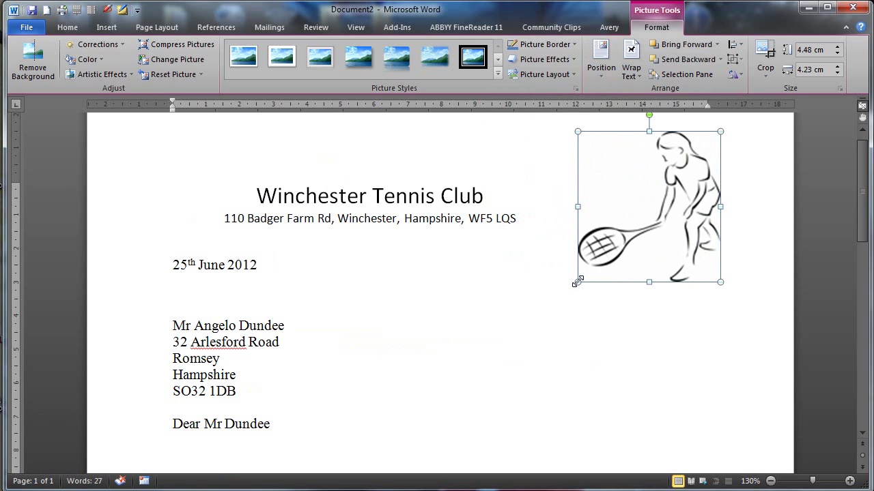
- Shrink the logo to about 2.13 cm high by 2.01 cm wide and place it right of the club heading
{"action": "left_click_drag", "start_coordinate": [577, 282], "coordinate": [645, 211]}
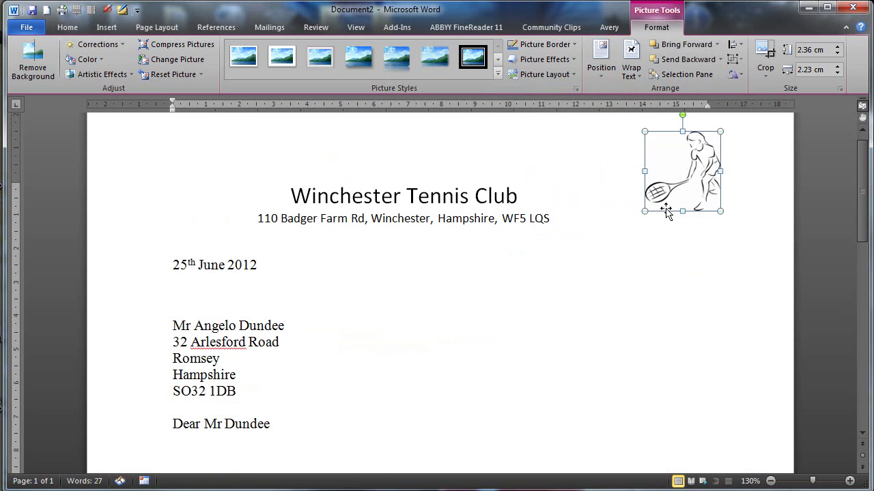
{"action": "left_click_drag", "start_coordinate": [690, 161], "coordinate": [672, 185]}
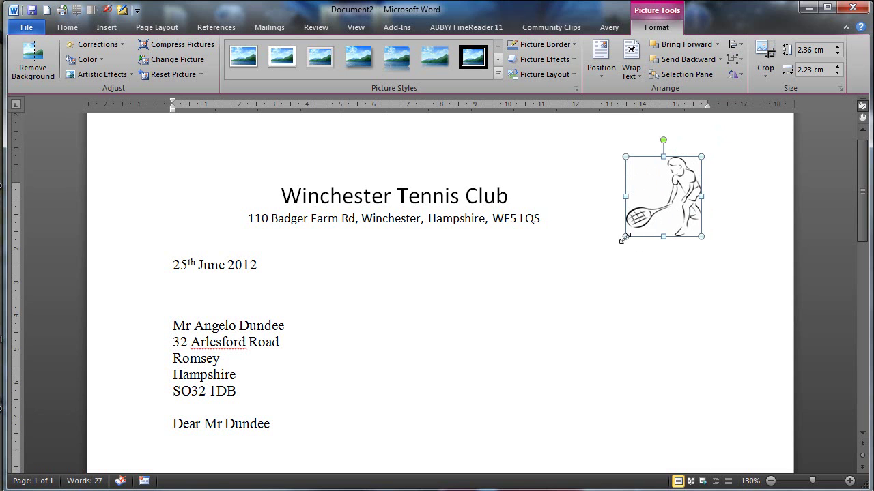
{"action": "left_click_drag", "start_coordinate": [625, 236], "coordinate": [635, 230]}
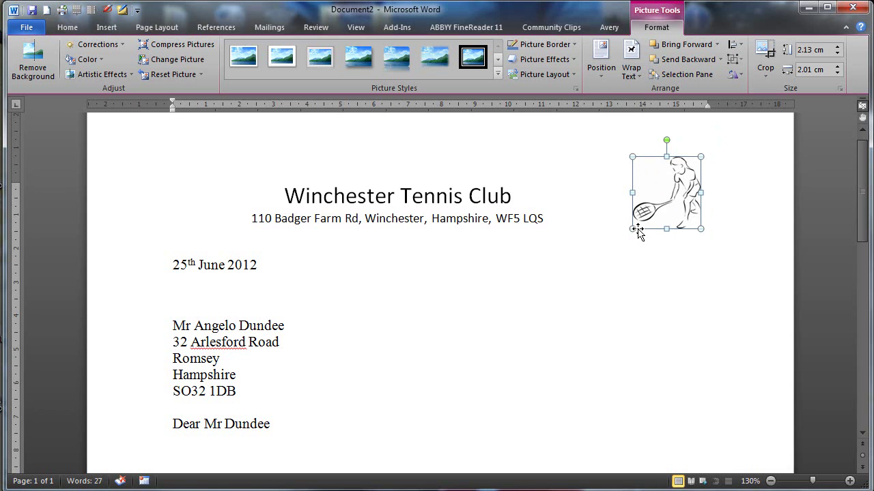
{"action": "mouse_move", "coordinate": [673, 196]}
{"action": "left_mouse_down"}
{"action": "mouse_move", "coordinate": [700, 197]}
{"action": "mouse_move", "coordinate": [680, 193]}
{"action": "left_mouse_up"}
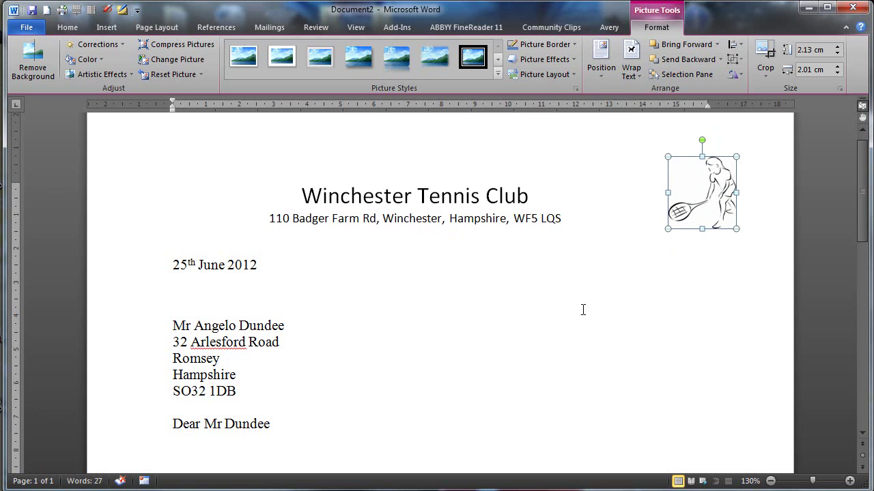
- Set the logo's text wrapping to Behind Text, and move it over the club heading and back to the right
{"action": "left_click", "coordinate": [631, 67]}
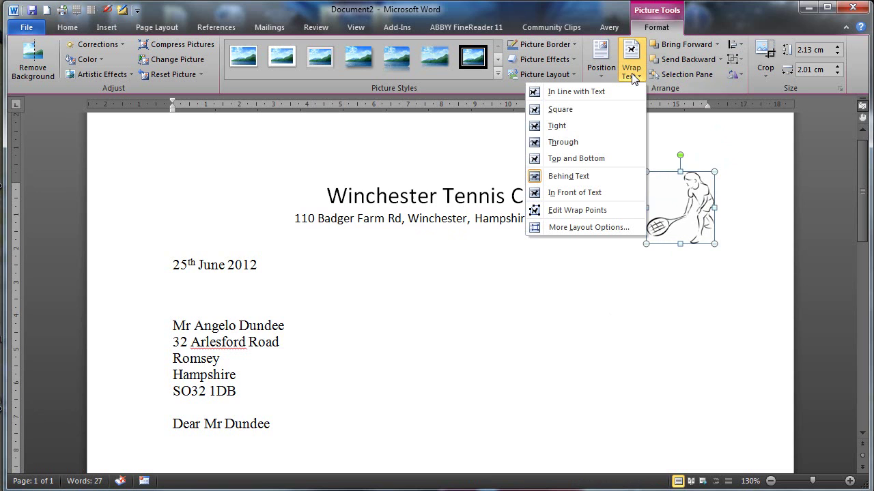
{"action": "left_click", "coordinate": [560, 177]}
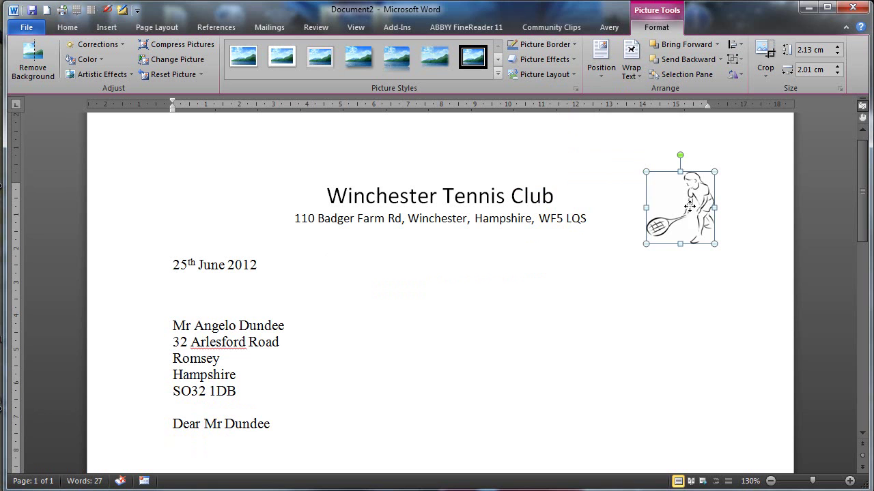
{"action": "left_click_drag", "start_coordinate": [691, 212], "coordinate": [584, 209]}
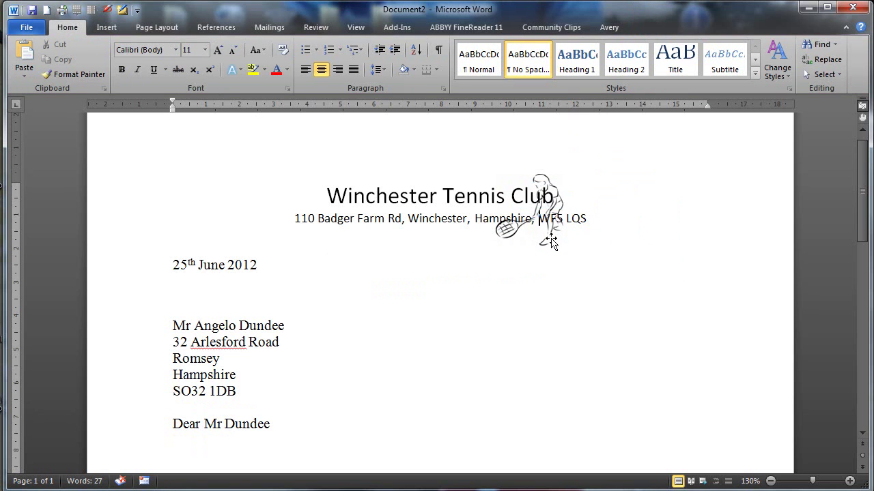
{"action": "left_click_drag", "start_coordinate": [557, 238], "coordinate": [686, 237]}
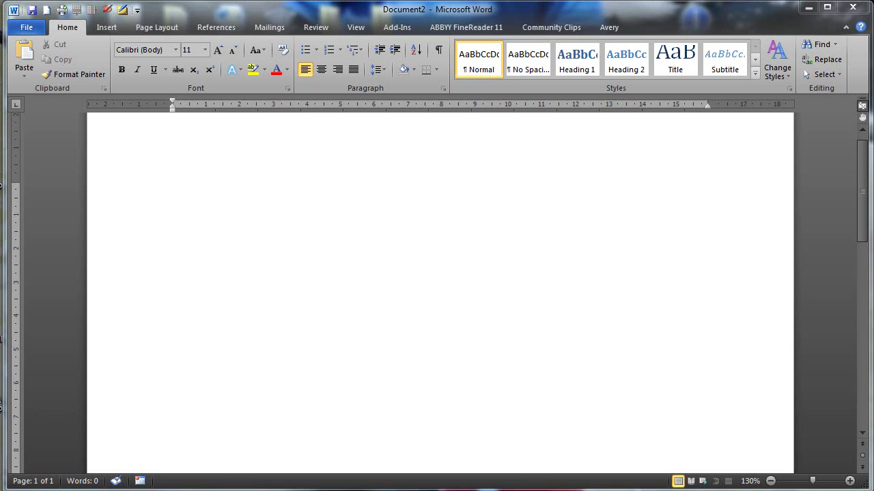
{"action": "left_click", "coordinate": [205, 200]}
{"action": "key", "text": "Tab"}
{"action": "key", "text": "Tab"}
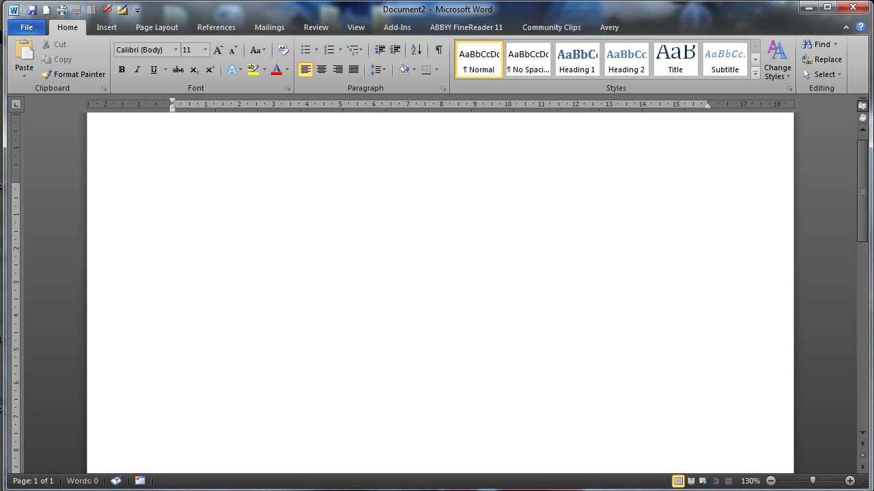
{"action": "key", "text": "Tab"}
{"action": "key", "text": "Tab"}
- Add a centre-aligned tab stop at 3 cm on the blank line and enter "Heading 1" at it
{"action": "double_click", "coordinate": [273, 111]}
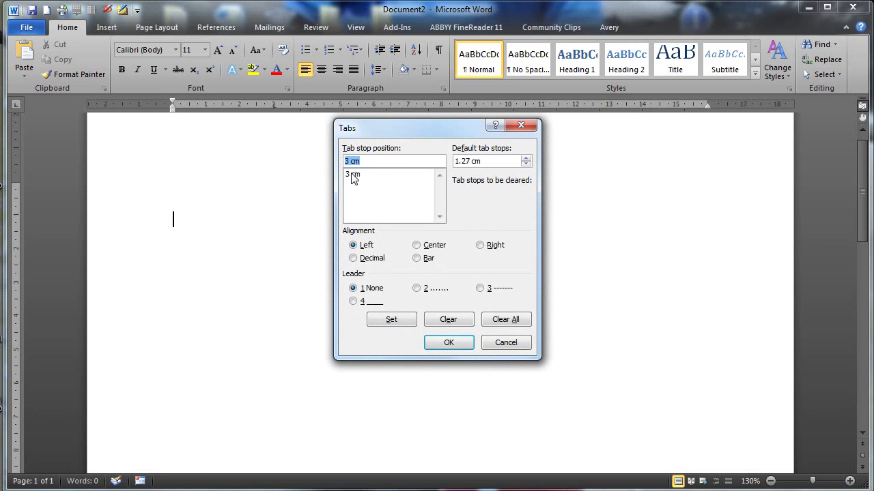
{"action": "left_click", "coordinate": [353, 176]}
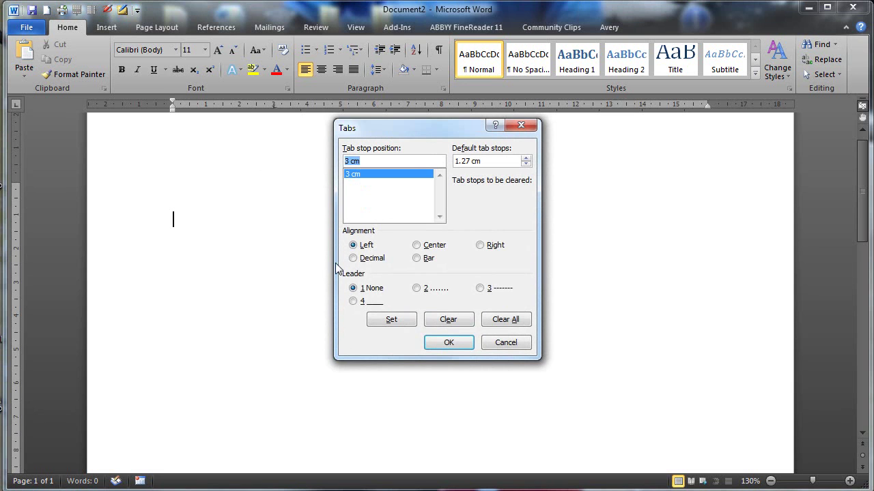
{"action": "left_click", "coordinate": [417, 245]}
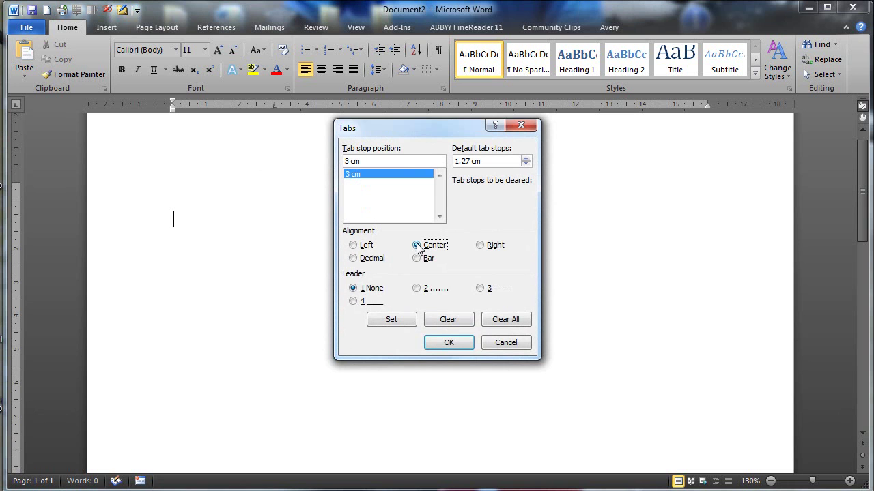
{"action": "left_click", "coordinate": [456, 346]}
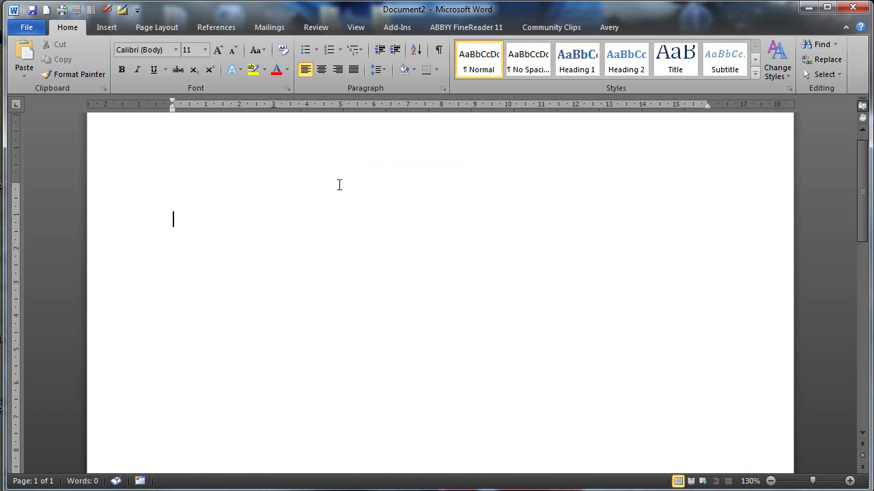
{"action": "key", "text": "Tab"}
{"action": "type", "text": "Heading 1"}
- Add a centre-aligned tab stop at 8 cm, enter "Heading 2" at it and start a new line
{"action": "double_click", "coordinate": [441, 106]}
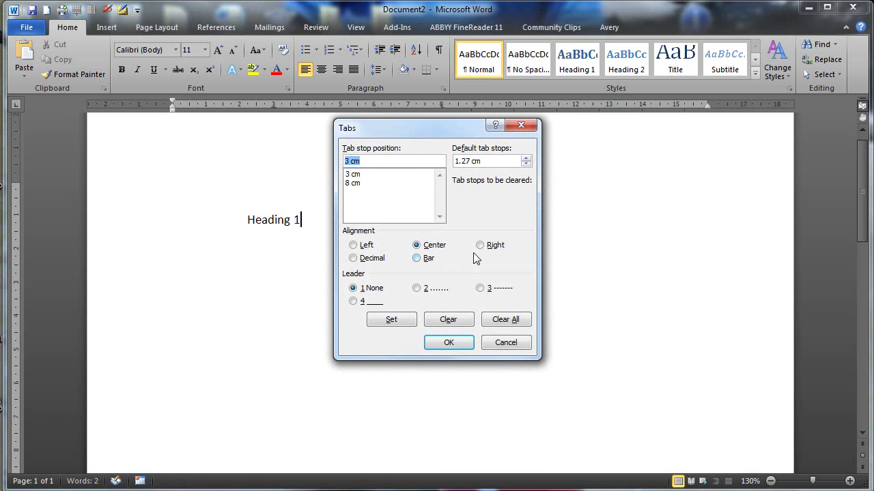
{"action": "left_click", "coordinate": [356, 183]}
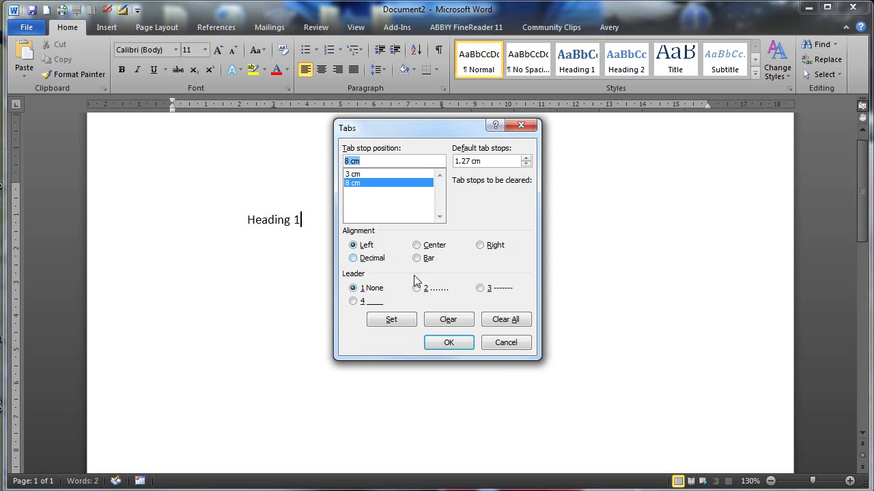
{"action": "left_click", "coordinate": [417, 246]}
{"action": "left_click", "coordinate": [448, 341]}
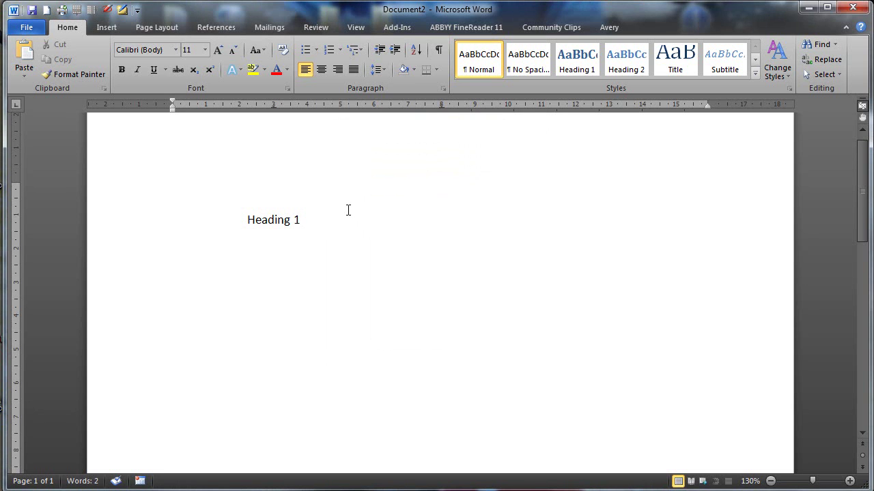
{"action": "key", "text": "Tab"}
{"action": "type", "text": "Heading 2"}
{"action": "key", "text": "Return"}
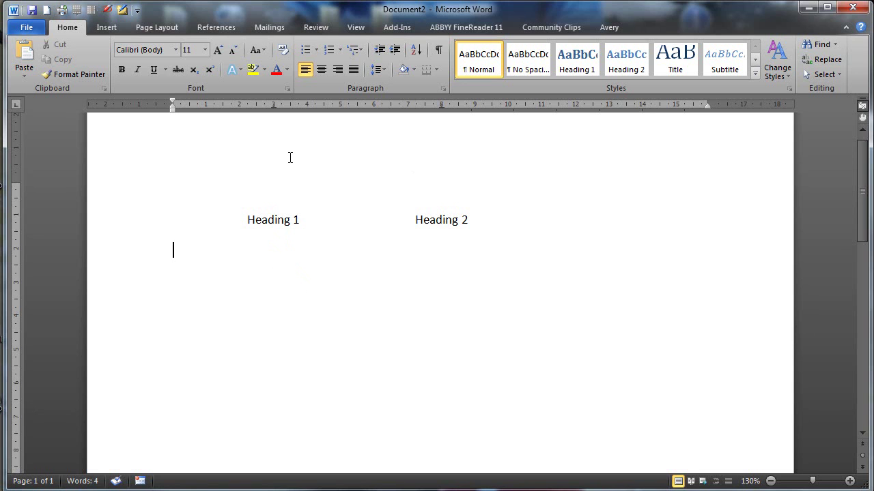
- Change the 3 cm tab stop's alignment to Decimal on the line below the headings
{"action": "double_click", "coordinate": [273, 107]}
{"action": "left_click", "coordinate": [351, 175]}
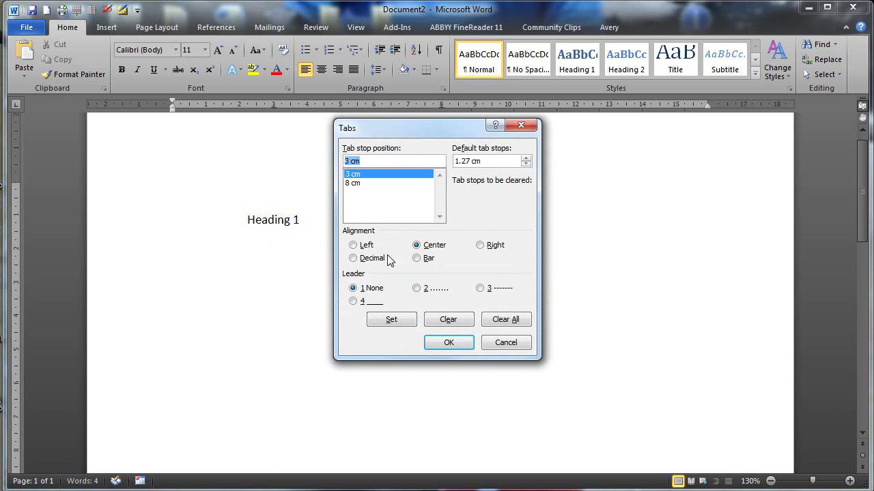
{"action": "left_click", "coordinate": [355, 259]}
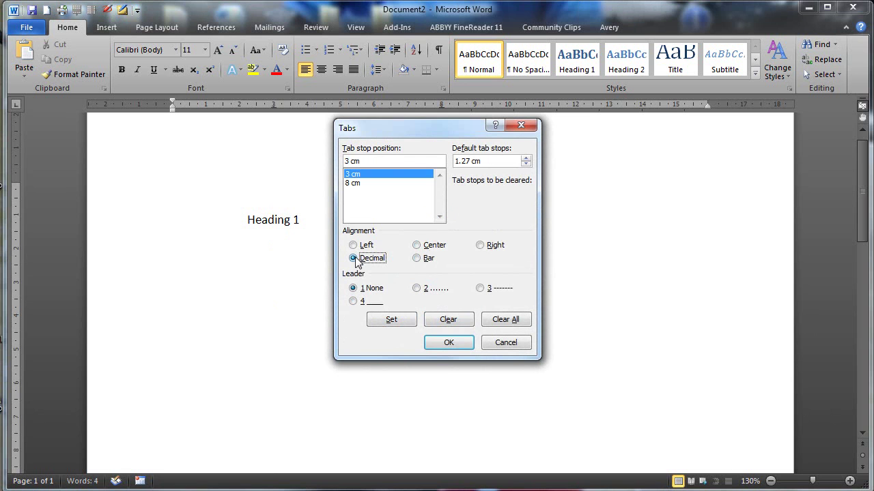
{"action": "left_click", "coordinate": [447, 342]}
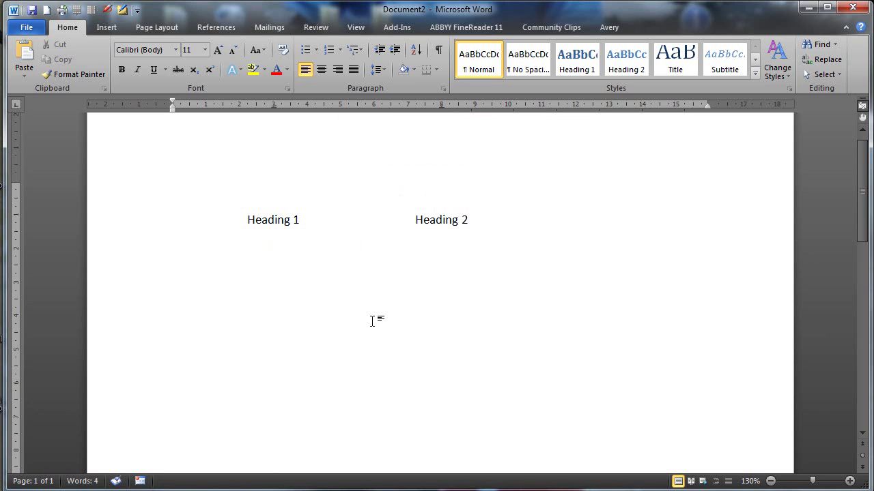
- Enter $45.00 at the decimal tab stop under Heading 1 and change the 8 cm tab stop's alignment to Decimal
{"action": "key", "text": "Tab"}
{"action": "type", "text": "$45.00"}
{"action": "double_click", "coordinate": [441, 106]}
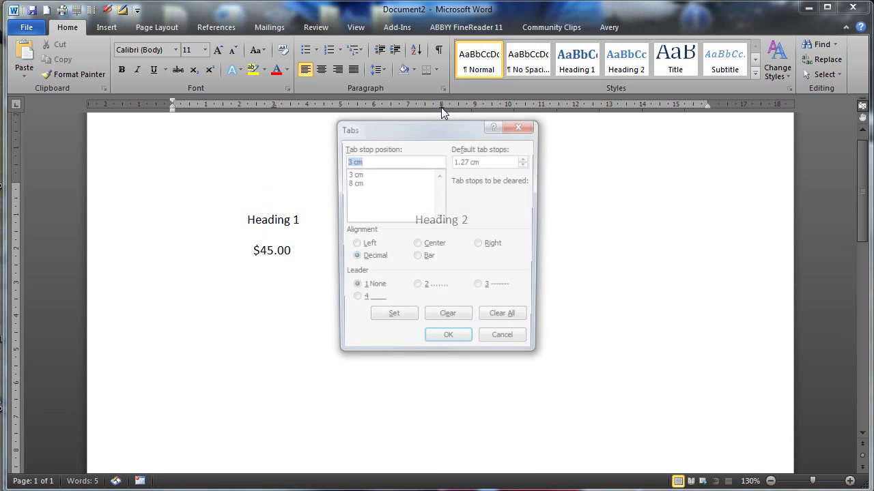
{"action": "left_click", "coordinate": [354, 184]}
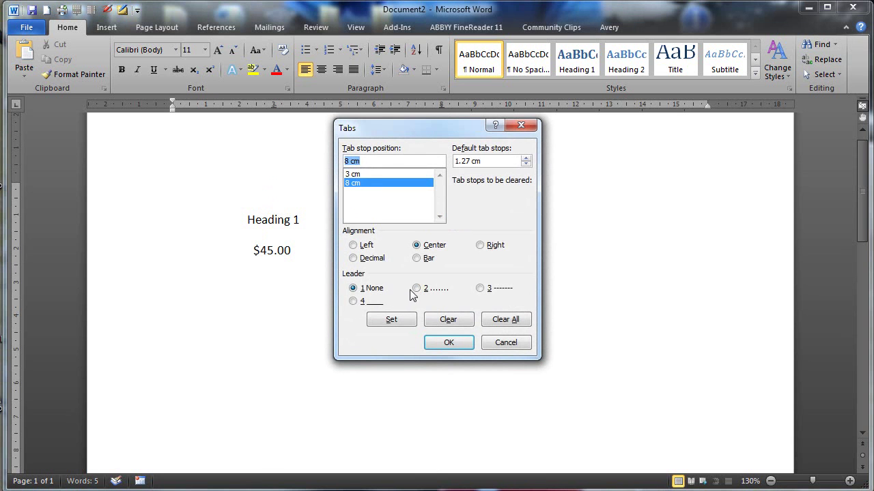
{"action": "left_click", "coordinate": [355, 258]}
{"action": "left_click", "coordinate": [454, 340]}
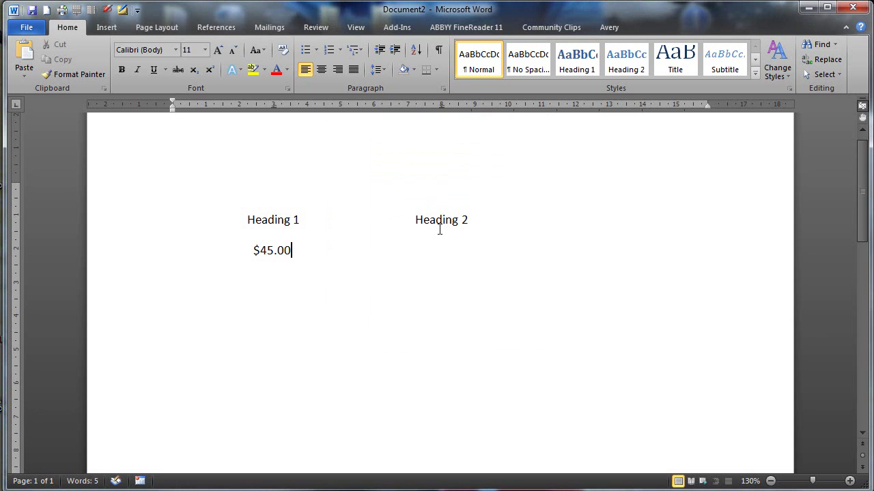
- Enter $33.00 under Heading 2, and add a second row with $234.00 under Heading 1 and $1.30 under Heading 2
{"action": "key", "text": "Tab"}
{"action": "type", "text": "$33.00"}
{"action": "key", "text": "Tab"}
{"action": "type", "text": "$234.00"}
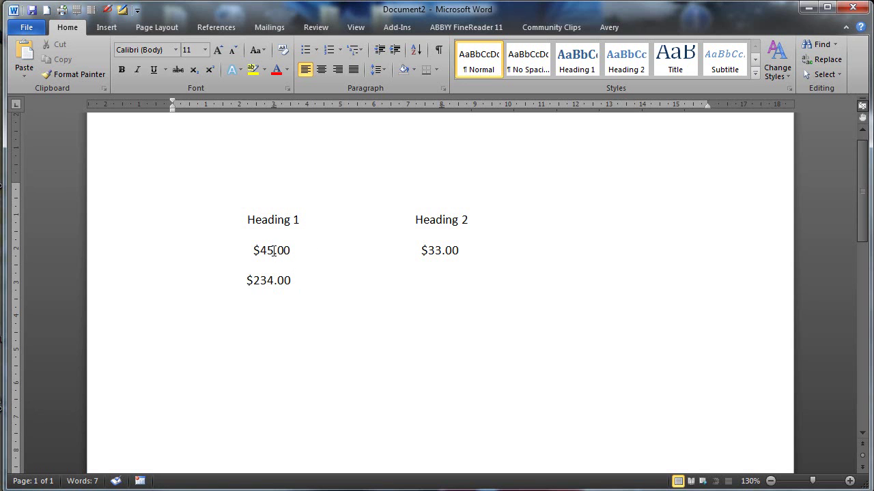
{"action": "key", "text": "Tab"}
{"action": "type", "text": "$1.30"}
- Clear all tab stops from the blank line below the two rows of figures
{"action": "scroll", "coordinate": [490, 469], "scroll_direction": "up", "scroll_amount": 1}
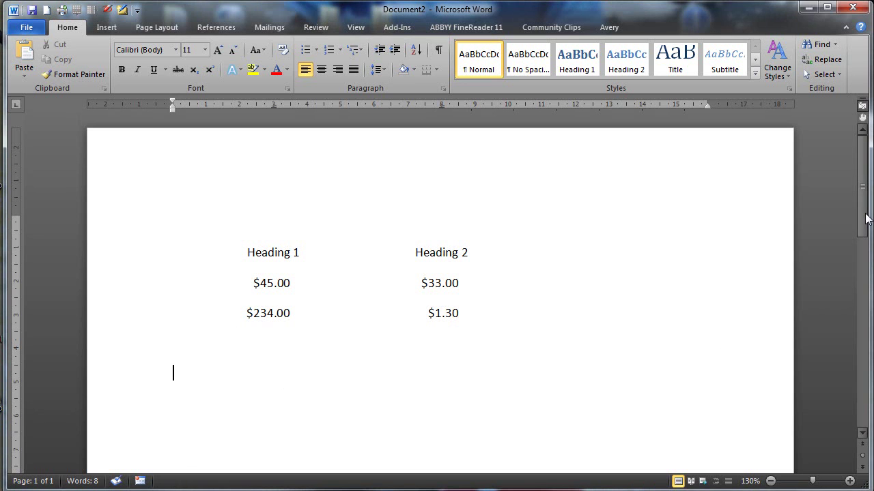
{"action": "scroll", "coordinate": [465, 342], "scroll_direction": "down", "scroll_amount": 1}
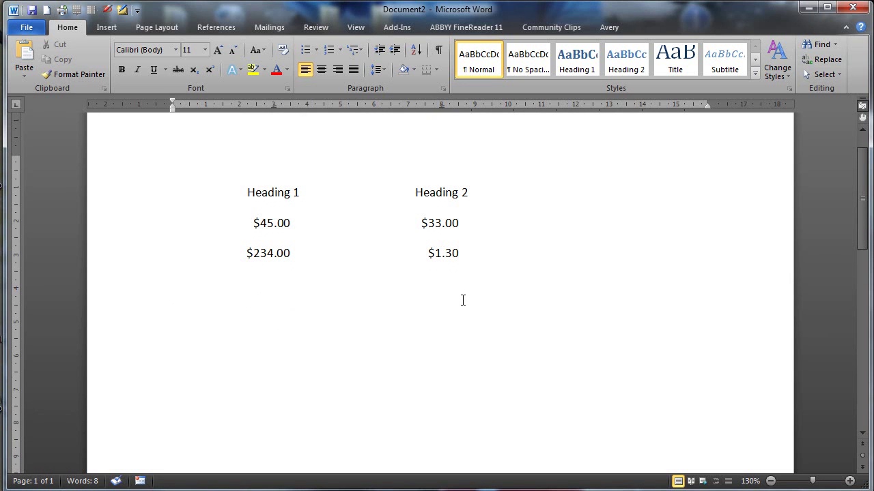
{"action": "double_click", "coordinate": [275, 106]}
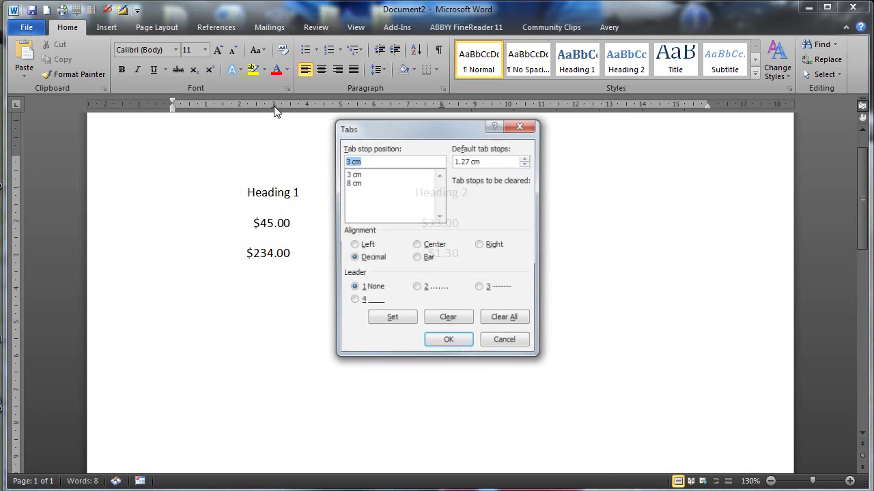
{"action": "left_click", "coordinate": [499, 321]}
{"action": "left_click", "coordinate": [447, 343]}
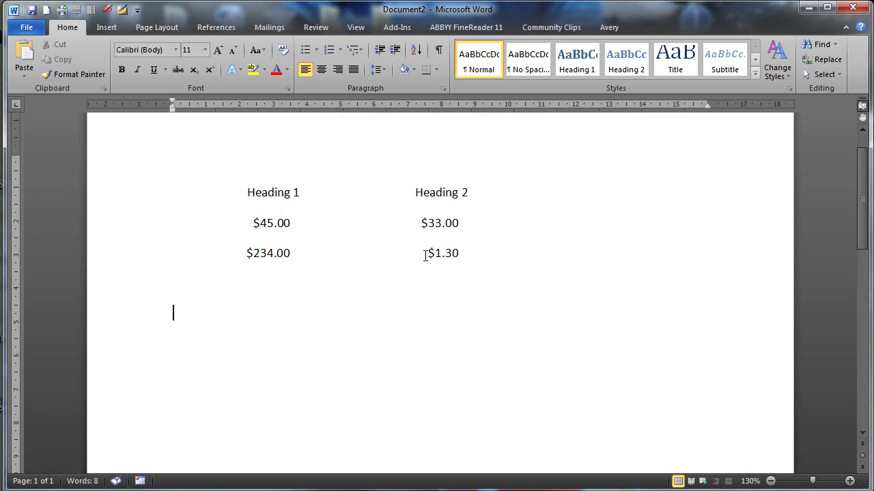
- Enter "Name" below the figures and extend it with a dashed leader to a left-aligned tab stop at 8 cm
{"action": "left_click", "coordinate": [453, 253]}
{"action": "left_click", "coordinate": [437, 193]}
{"action": "left_click", "coordinate": [169, 338]}
{"action": "type", "text": "Name"}
{"action": "double_click", "coordinate": [441, 109]}
{"action": "left_click", "coordinate": [356, 175]}
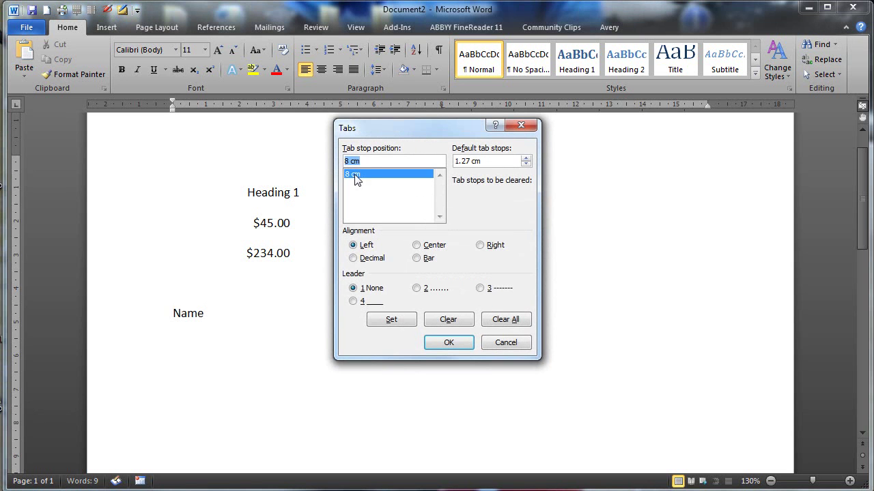
{"action": "left_click", "coordinate": [481, 288]}
{"action": "left_click", "coordinate": [447, 343]}
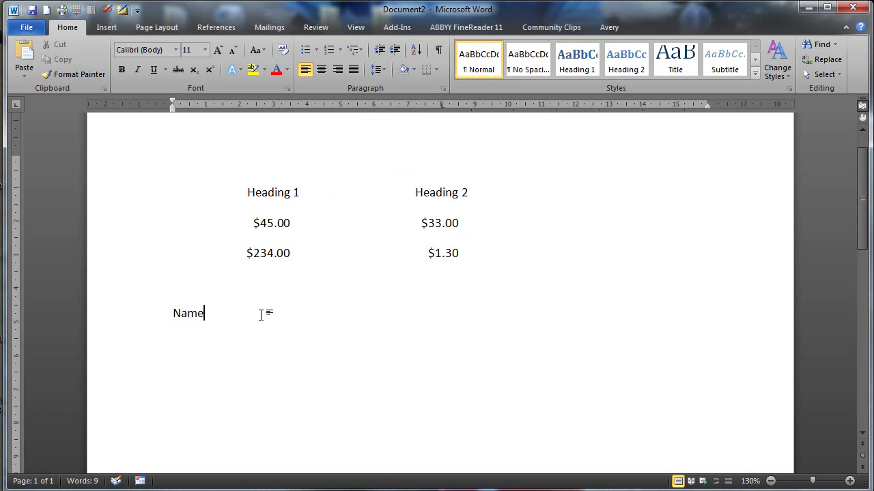
{"action": "key", "text": "Tab"}
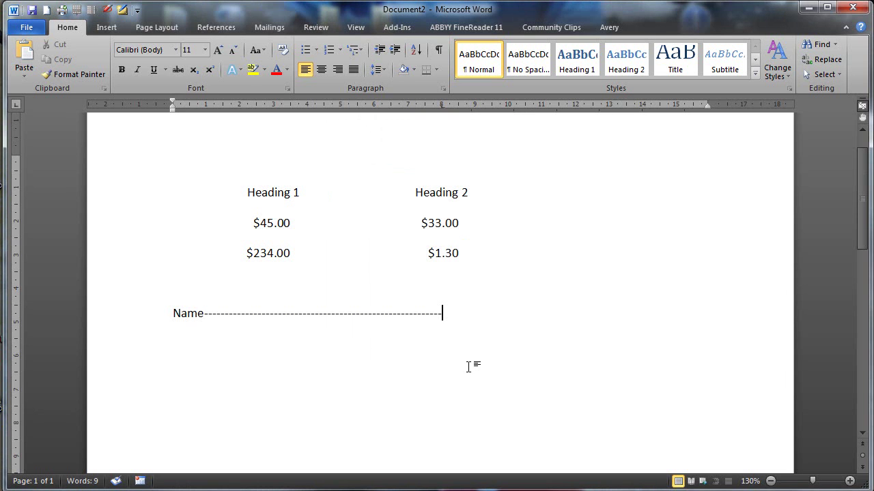
- Enter "Phone" with a dashed leader to a left-aligned tab stop at 14 cm, and enter "Address" on the next line
{"action": "type", "text": "Phone"}
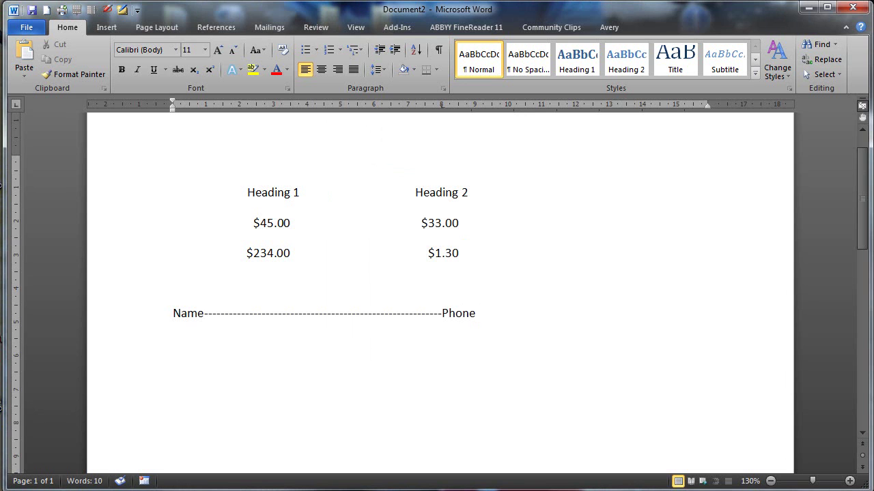
{"action": "double_click", "coordinate": [641, 108]}
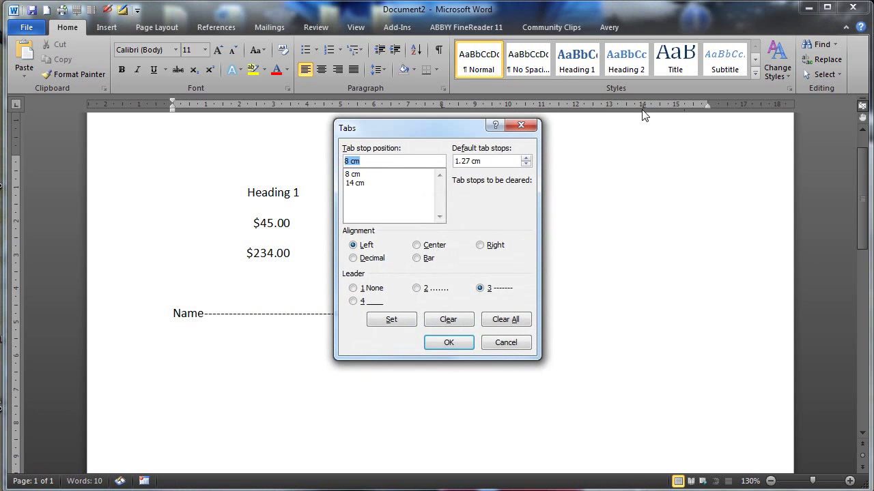
{"action": "left_click", "coordinate": [355, 184]}
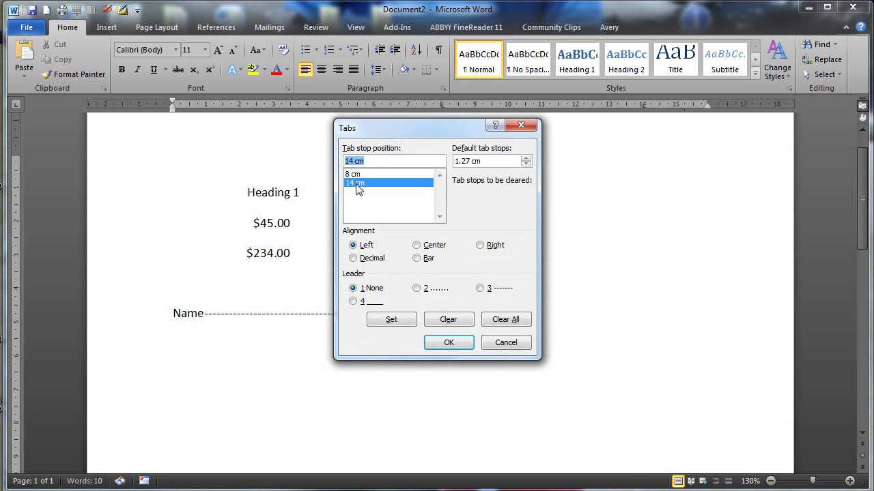
{"action": "left_click", "coordinate": [481, 288]}
{"action": "left_click", "coordinate": [445, 343]}
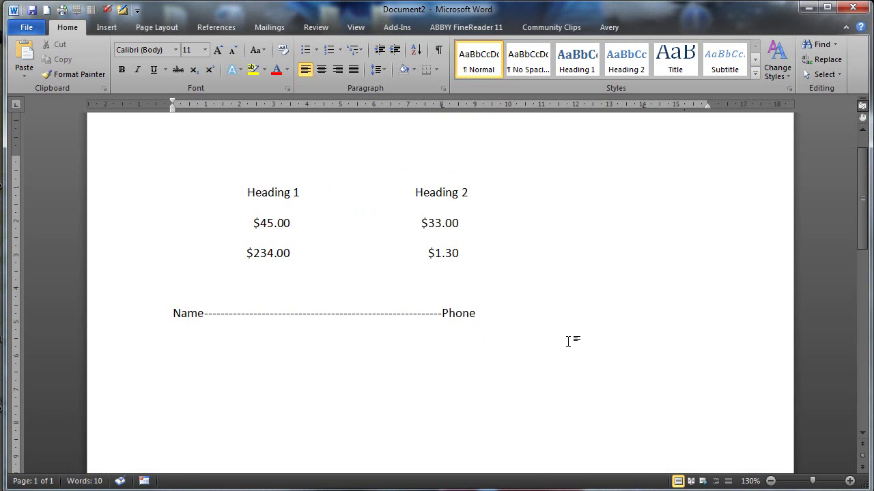
{"action": "key", "text": "Tab"}
{"action": "type", "text": "Addr"}
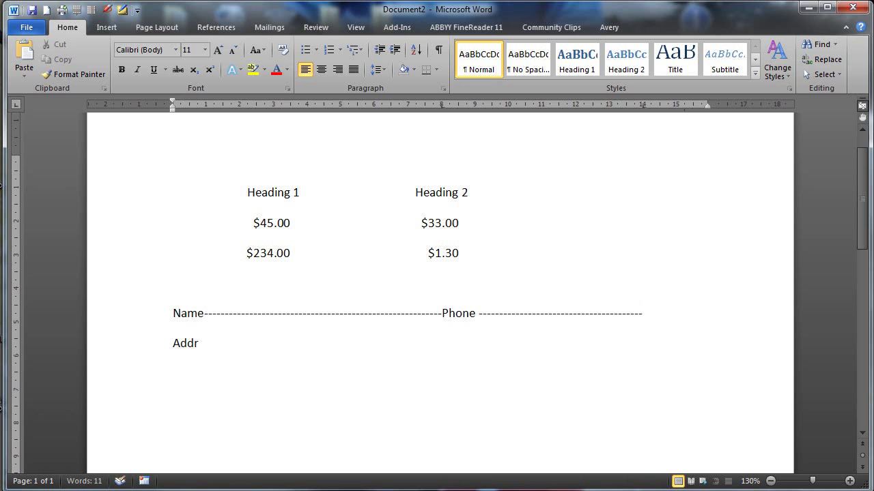
{"action": "type", "text": "ess"}
- Try moving the Address line's 8 cm tab stop to 10.75 cm and running its dashed leader, and remove the leader
{"action": "left_click_drag", "start_coordinate": [442, 111], "coordinate": [536, 115]}
{"action": "key", "text": "Tab"}
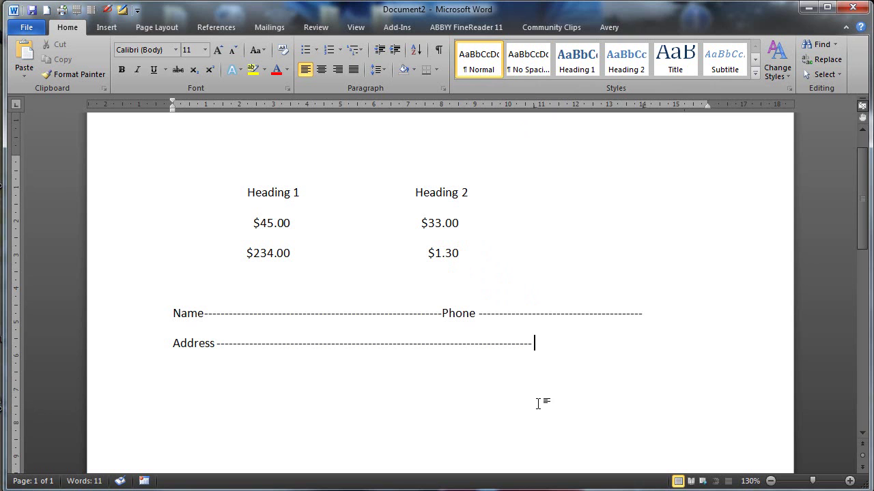
{"action": "key", "text": "BackSpace"}
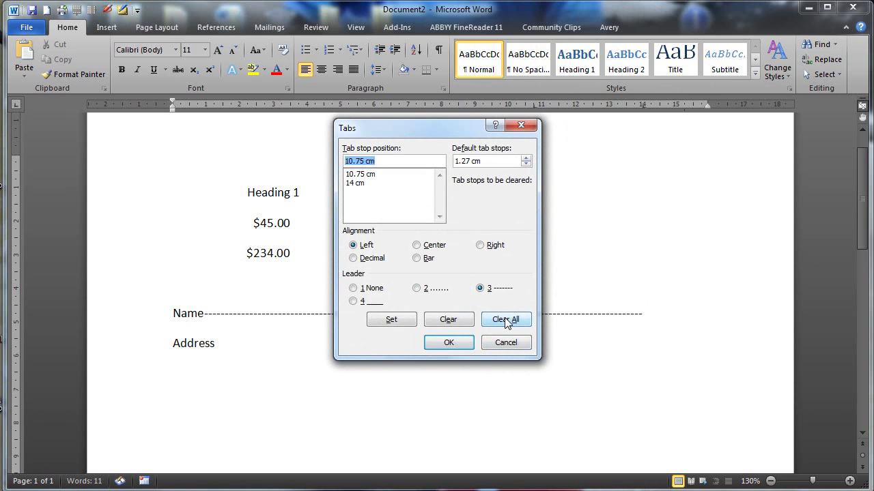
- Replace the Address line's tab stops with one left-aligned stop at 10 cm using the solid underline leader, and run the leader after "Address"
{"action": "left_click", "coordinate": [506, 320]}
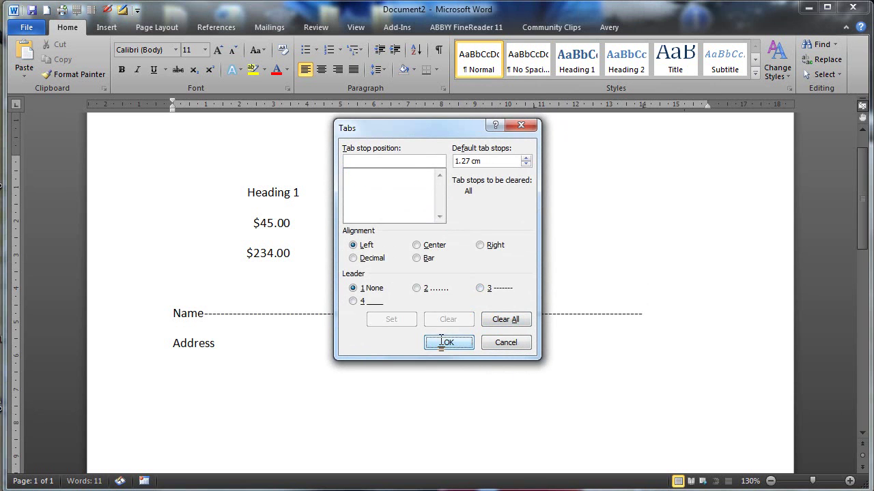
{"action": "key", "text": "Return"}
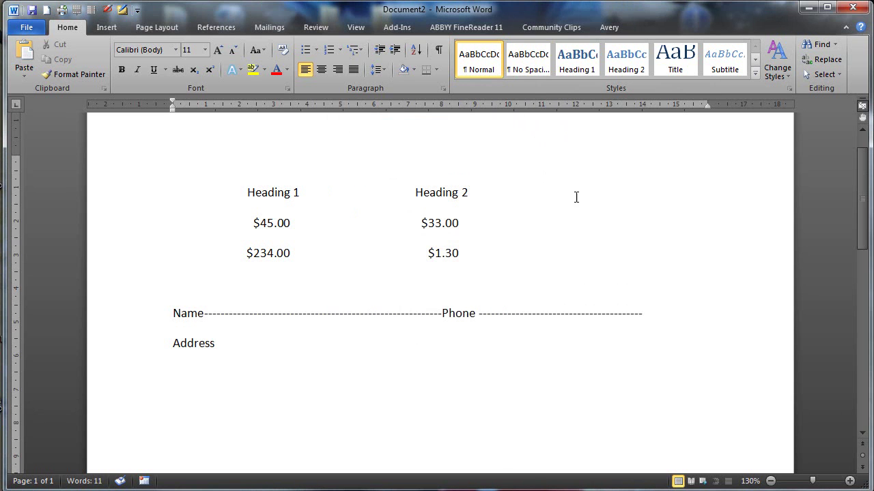
{"action": "double_click", "coordinate": [507, 104]}
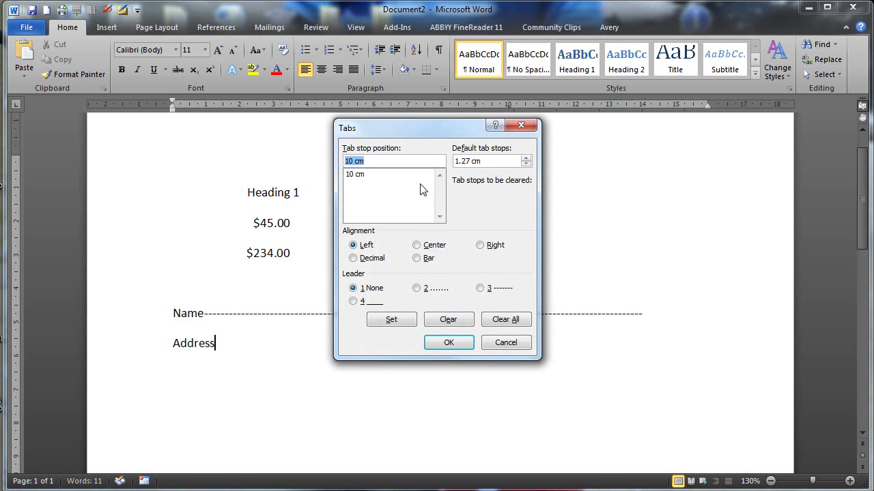
{"action": "left_click", "coordinate": [360, 174]}
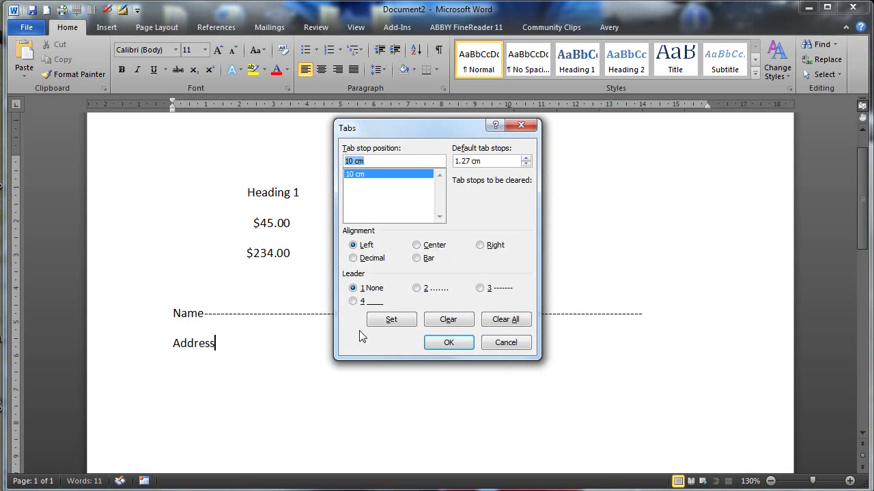
{"action": "left_click", "coordinate": [353, 301]}
{"action": "left_click", "coordinate": [448, 344]}
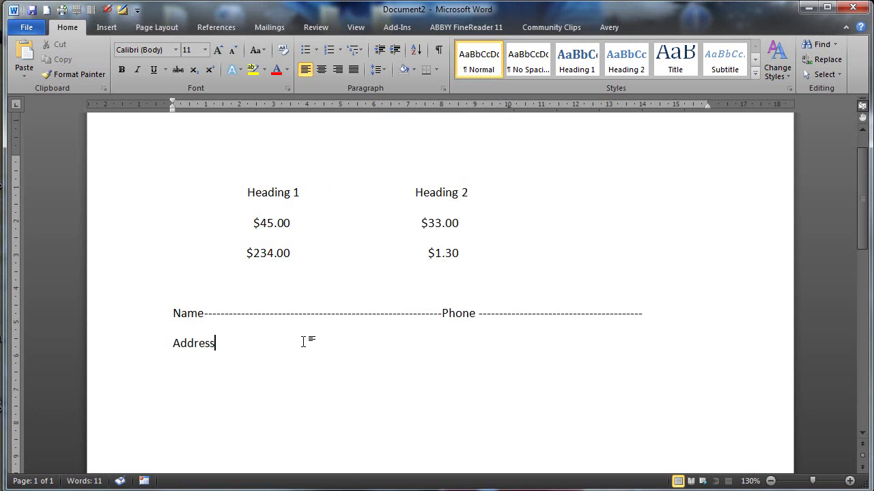
{"action": "key", "text": "Tab"}
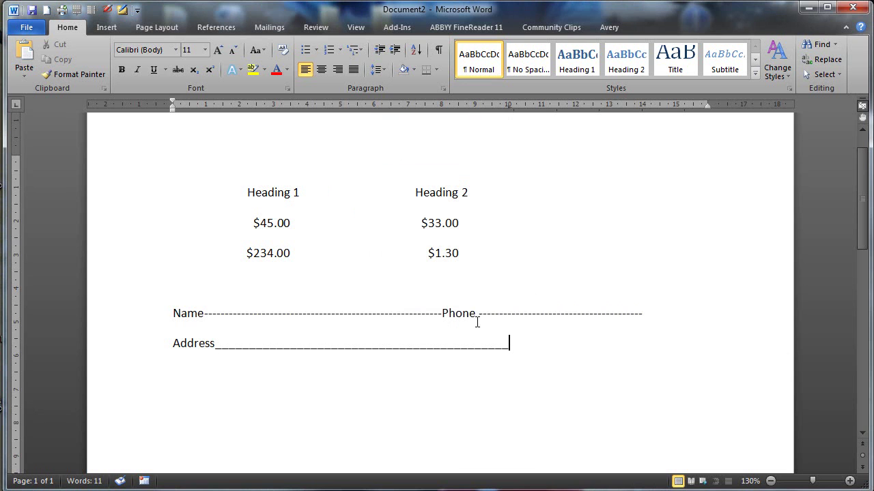